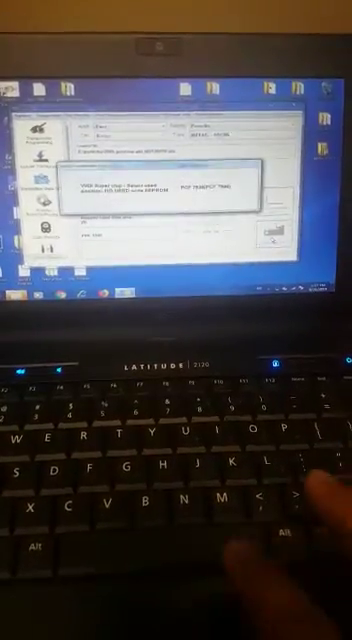
Accept the transponder prompt and acknowledge the dealer key success message.
key(Return)
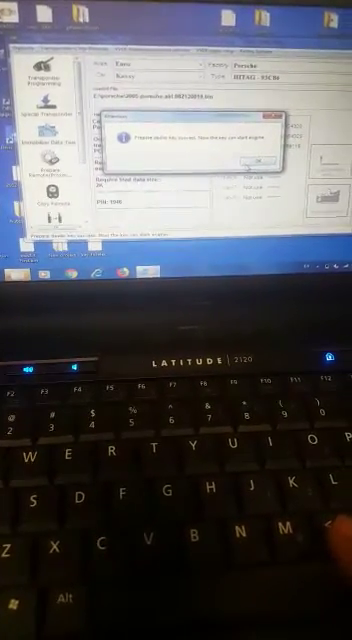
key(Return)
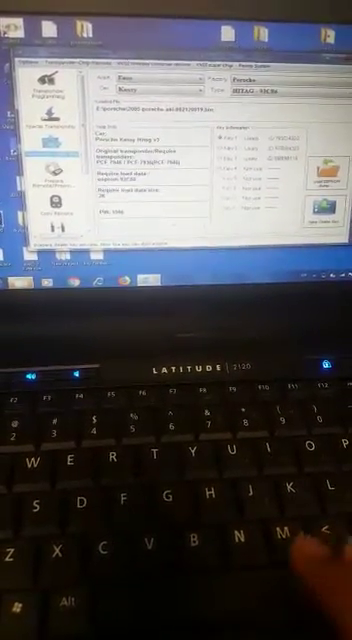